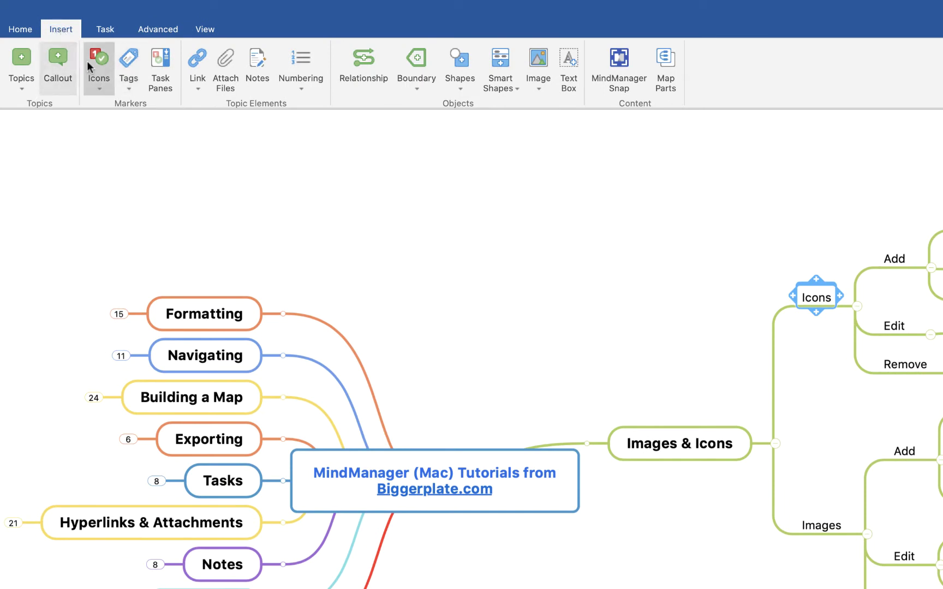
- Mark the Icons topic with a Priority 1 icon, then click the marker to cycle its priority number
{"action": "left_click", "coordinate": [101, 86]}
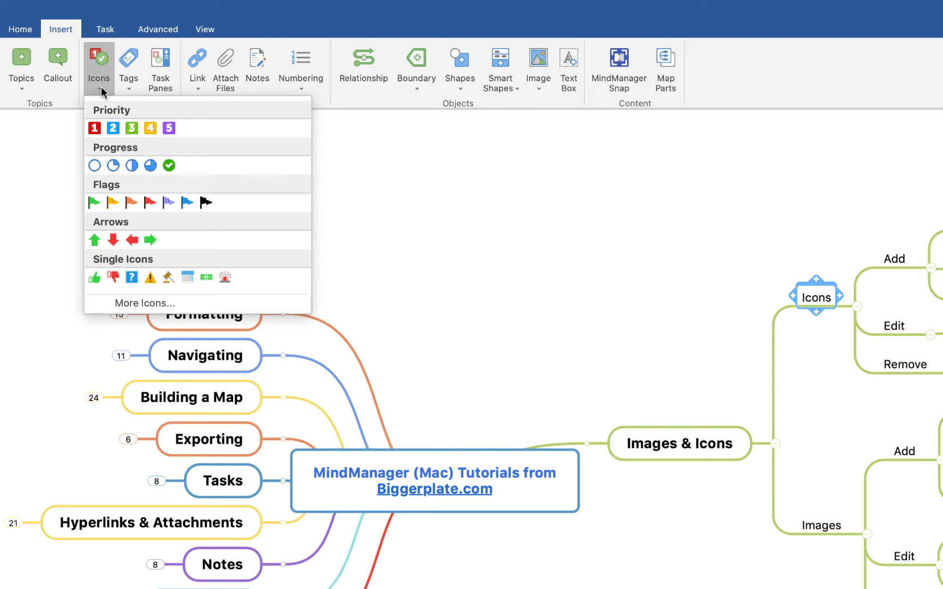
{"action": "left_click", "coordinate": [95, 129]}
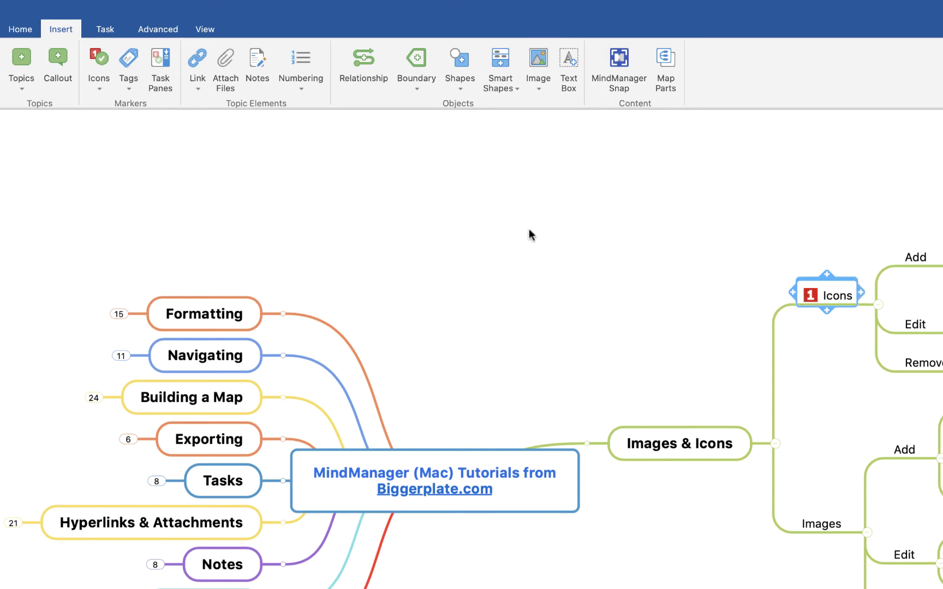
{"action": "left_click", "coordinate": [100, 92]}
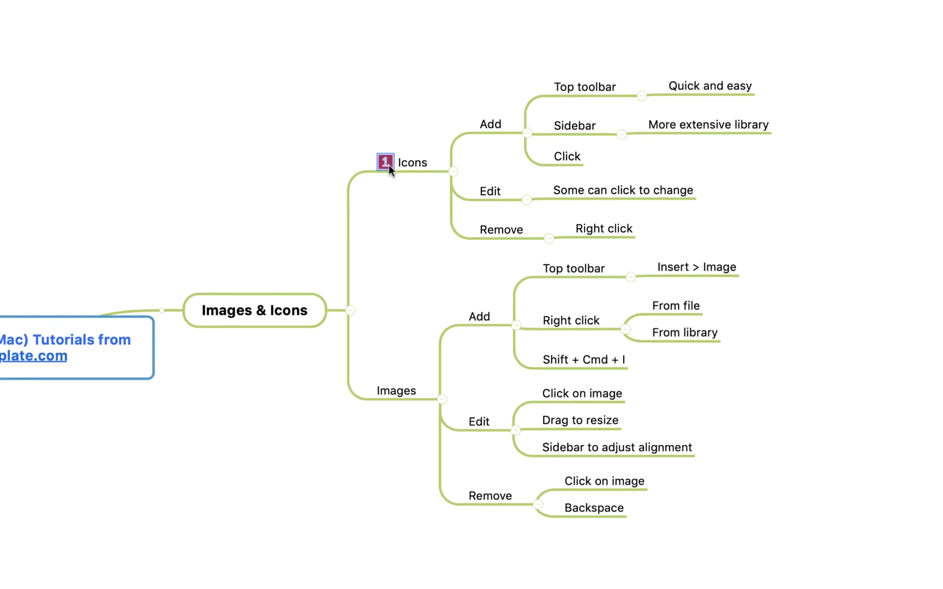
{"action": "left_click", "coordinate": [388, 164]}
- Open the More Icons library for the Icons topic and show its People category
{"action": "left_click", "coordinate": [412, 162]}
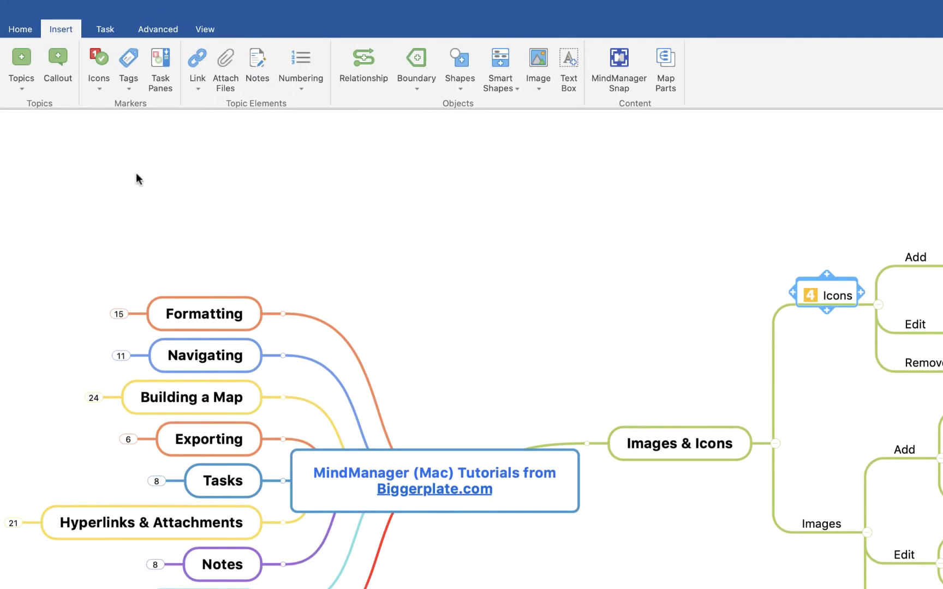
{"action": "left_click", "coordinate": [99, 87]}
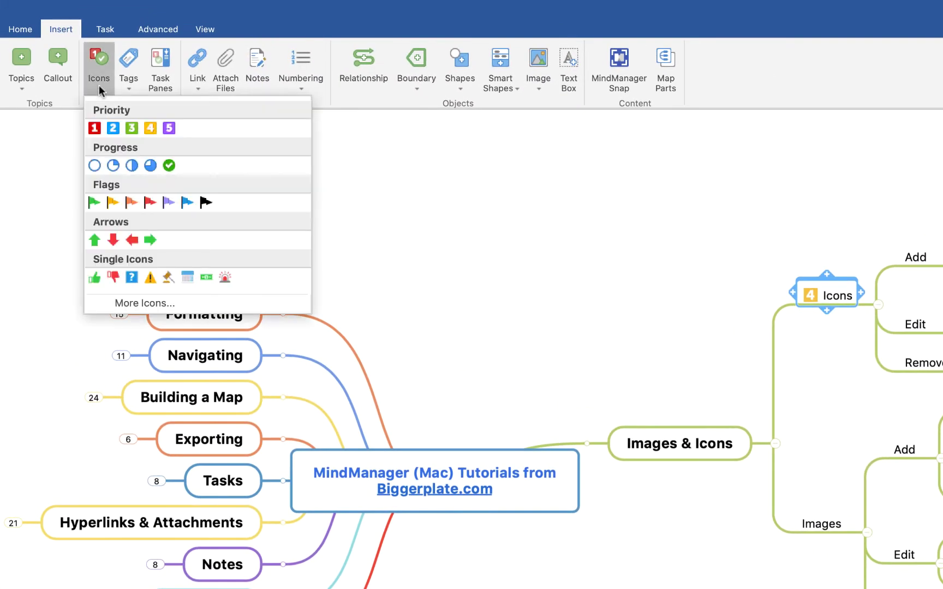
{"action": "left_click", "coordinate": [125, 302]}
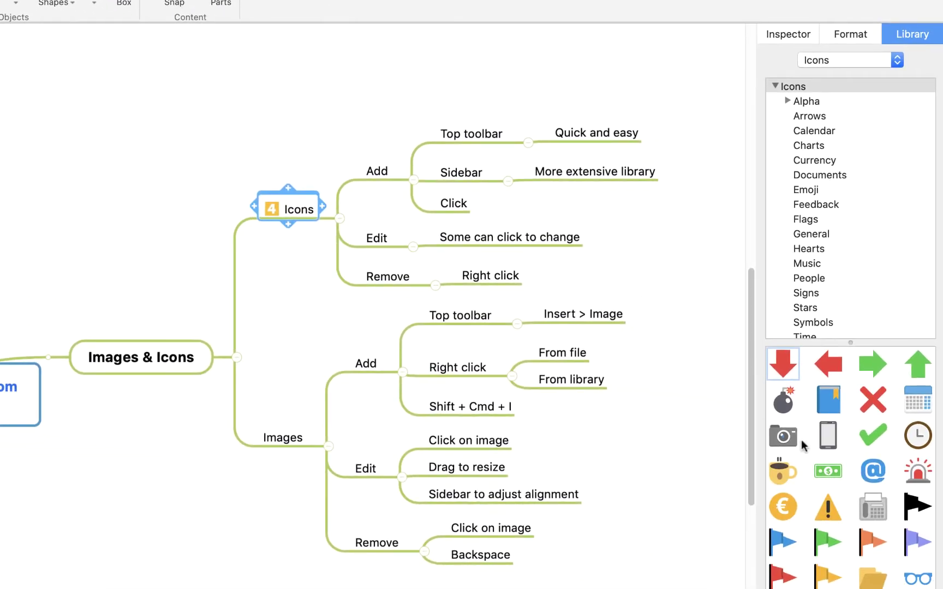
{"action": "scroll", "coordinate": [847, 446], "scroll_direction": "down", "scroll_amount": 8}
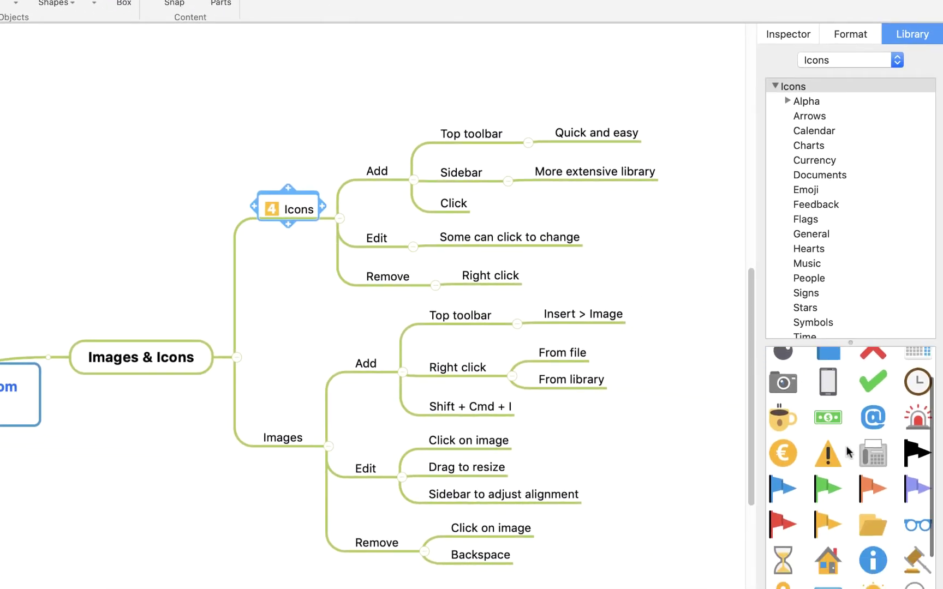
{"action": "scroll", "coordinate": [847, 445], "scroll_direction": "up", "scroll_amount": 2}
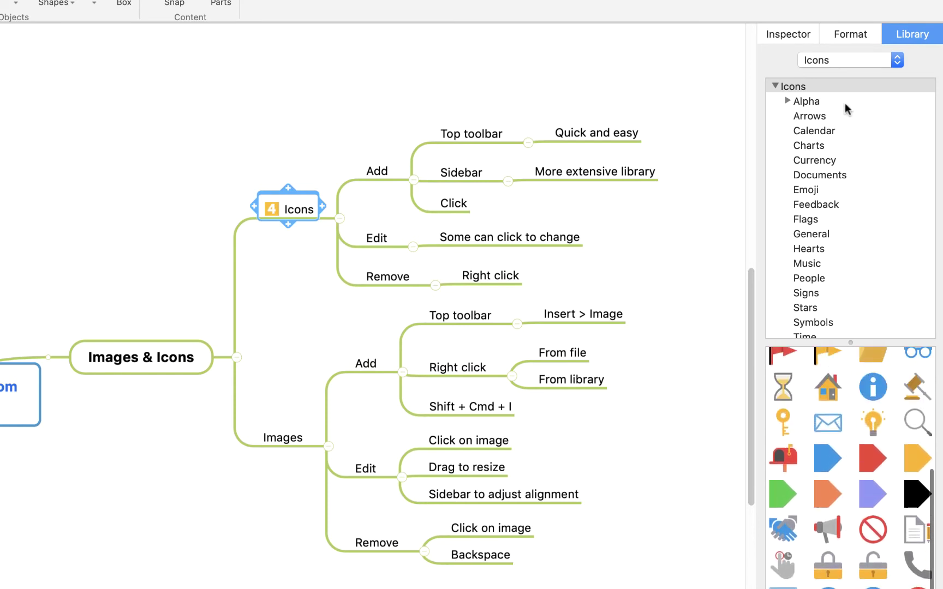
{"action": "scroll", "coordinate": [824, 141], "scroll_direction": "down", "scroll_amount": 2}
{"action": "left_click", "coordinate": [807, 240]}
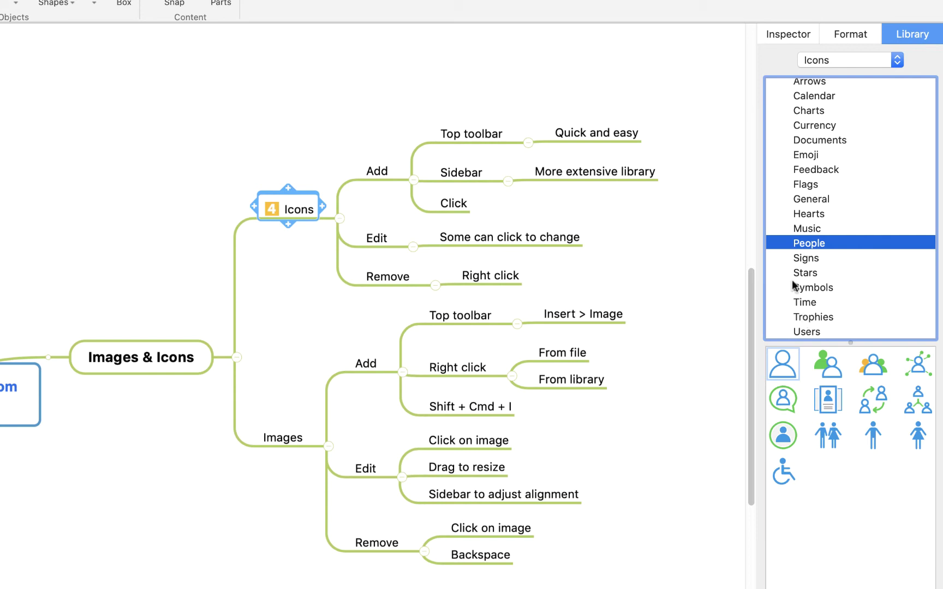
- Remove the priority 4 marker from the Icons topic
{"action": "left_click", "coordinate": [365, 230]}
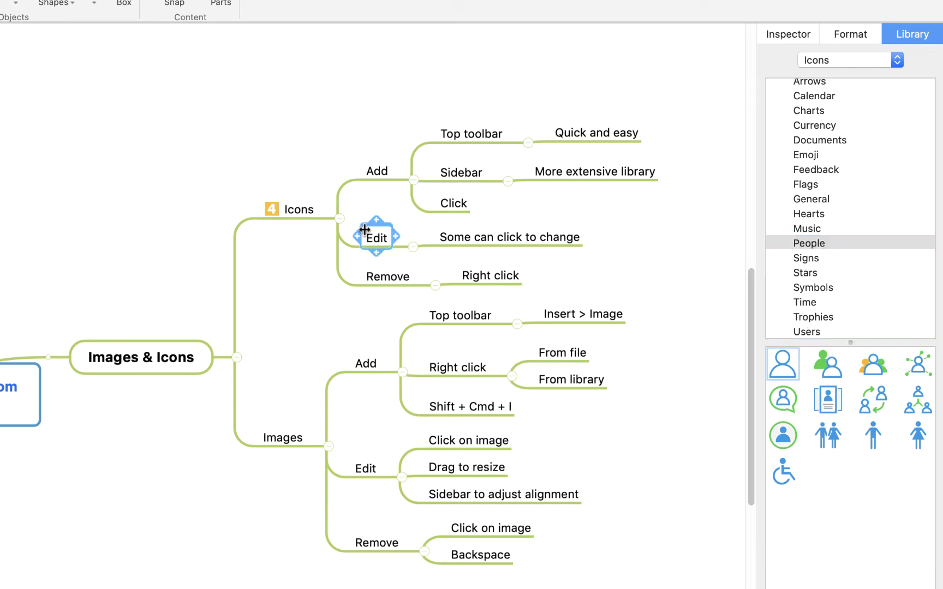
{"action": "left_click", "coordinate": [309, 209]}
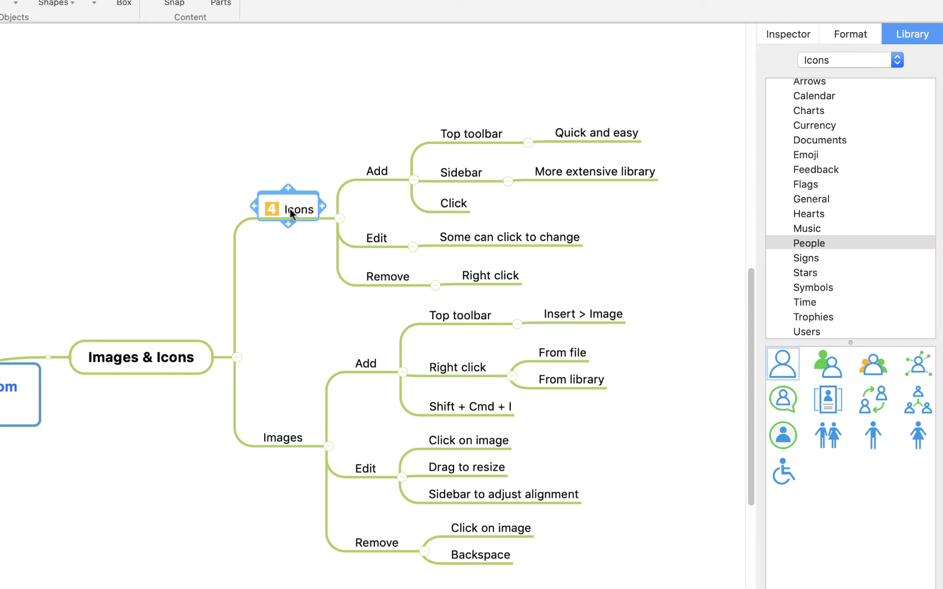
{"action": "left_click", "coordinate": [275, 206]}
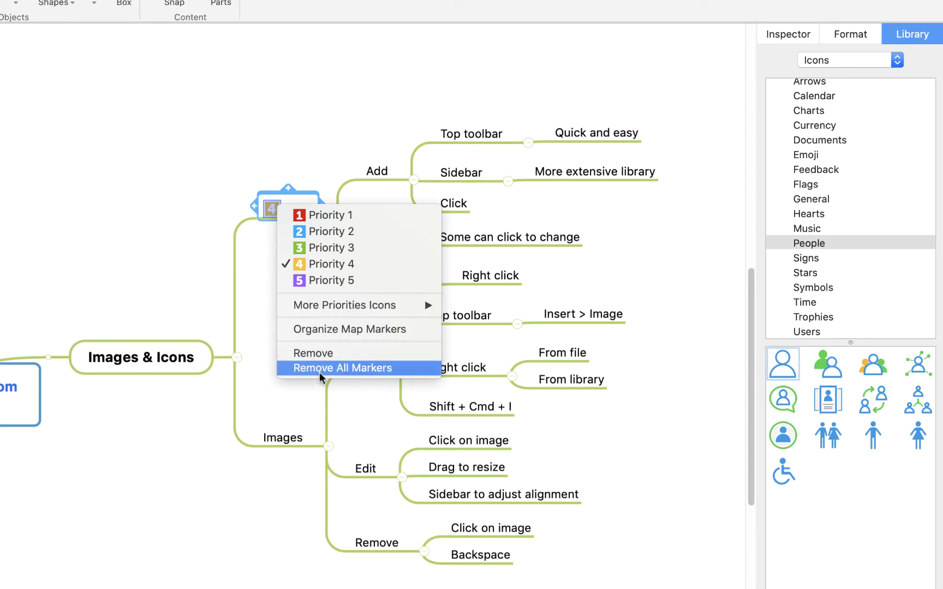
{"action": "left_click", "coordinate": [322, 353]}
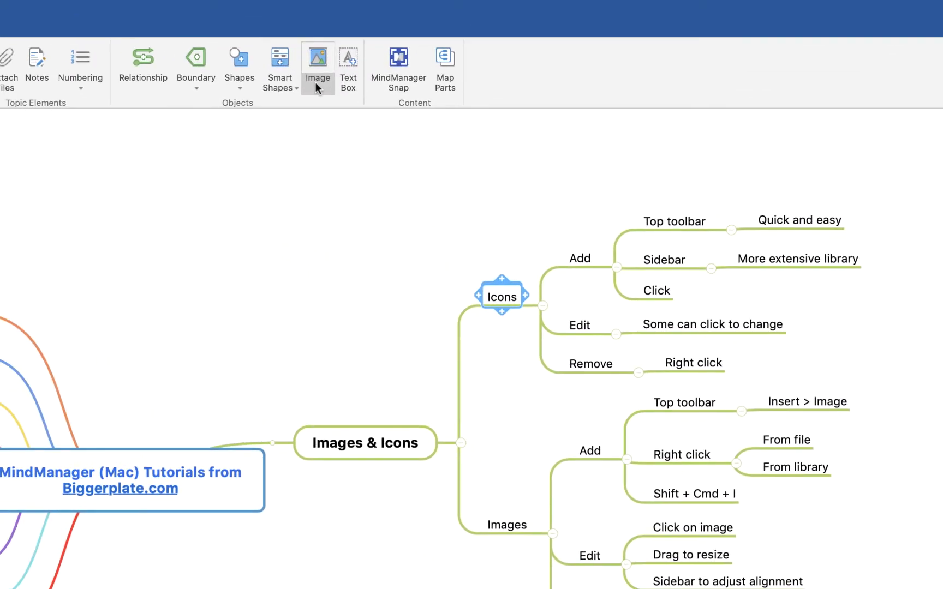
- Open the Library Images panel using Image > From Library
{"action": "left_click", "coordinate": [315, 82]}
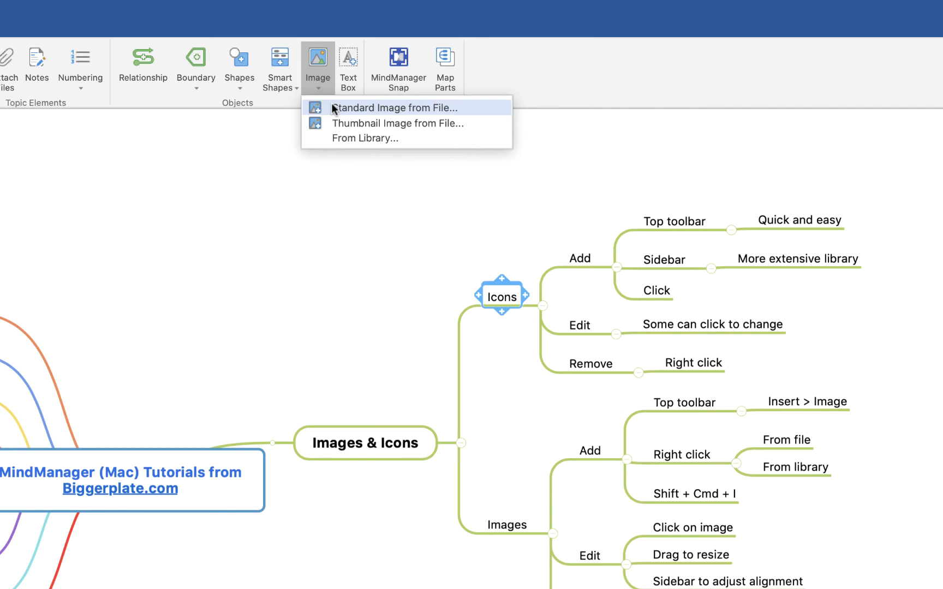
{"action": "left_click", "coordinate": [334, 137]}
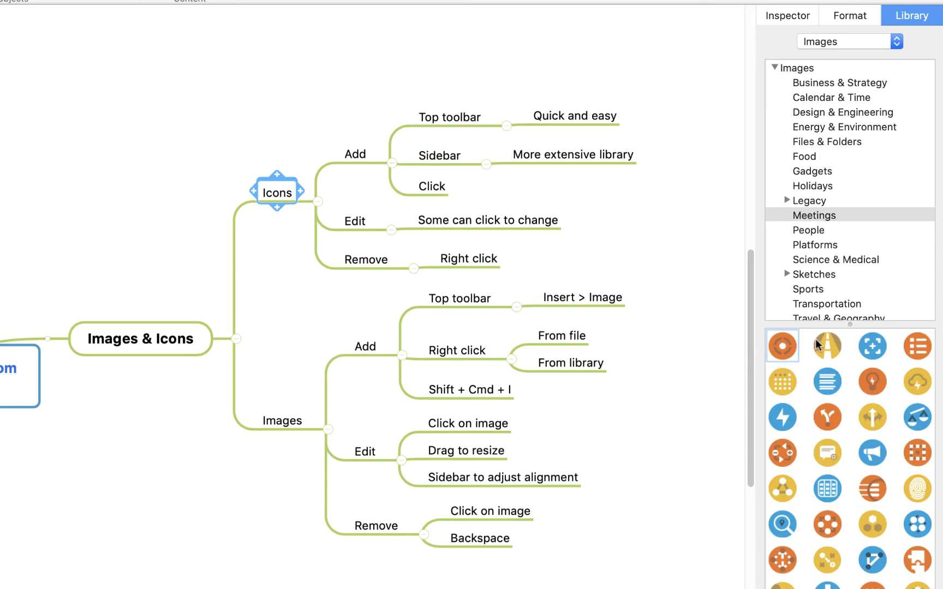
- Add the yellow road library picture to the Images topic and resize it
{"action": "left_click", "coordinate": [279, 425]}
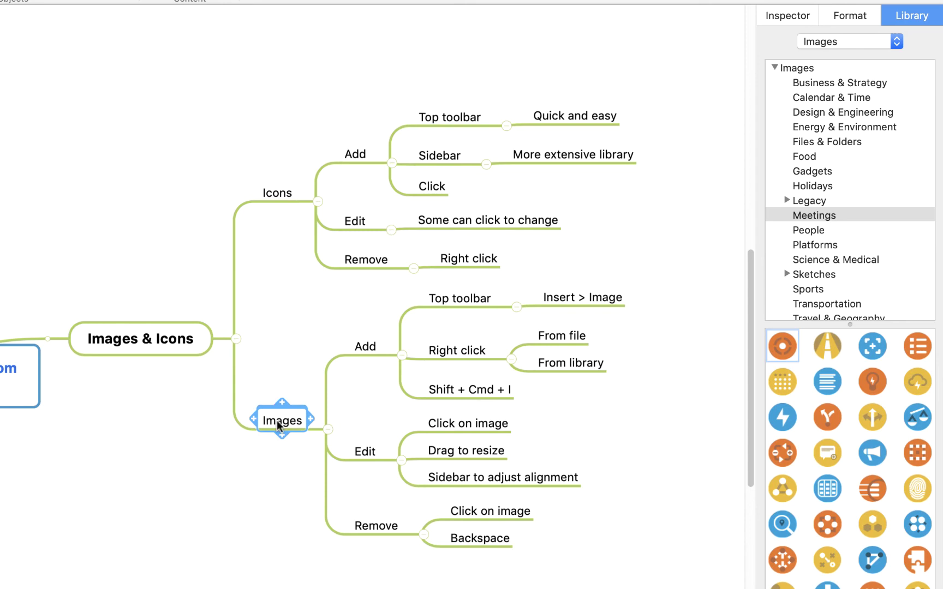
{"action": "left_click", "coordinate": [835, 346]}
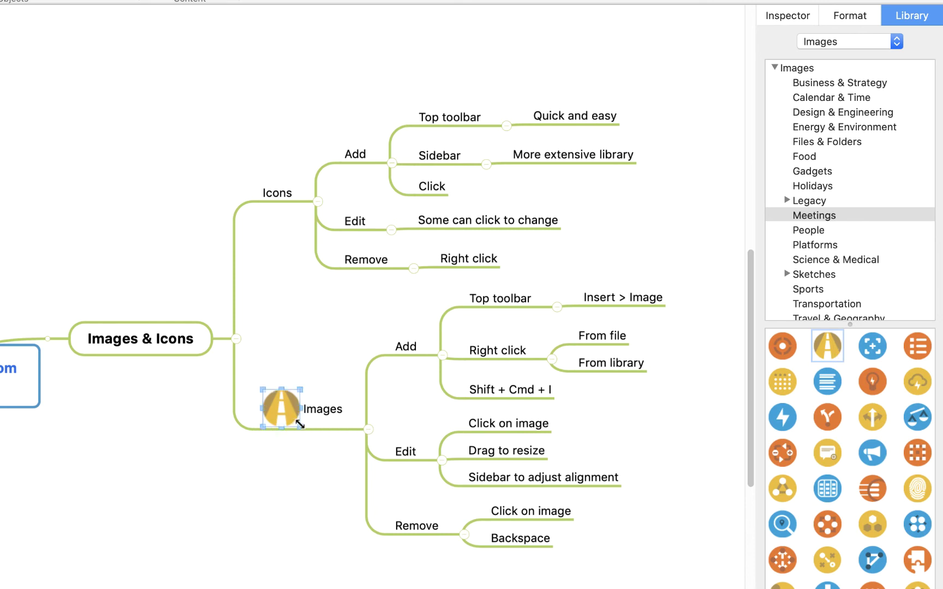
{"action": "mouse_move", "coordinate": [299, 426]}
{"action": "left_mouse_down"}
{"action": "mouse_move", "coordinate": [340, 458]}
{"action": "mouse_move", "coordinate": [292, 424]}
{"action": "left_mouse_up"}
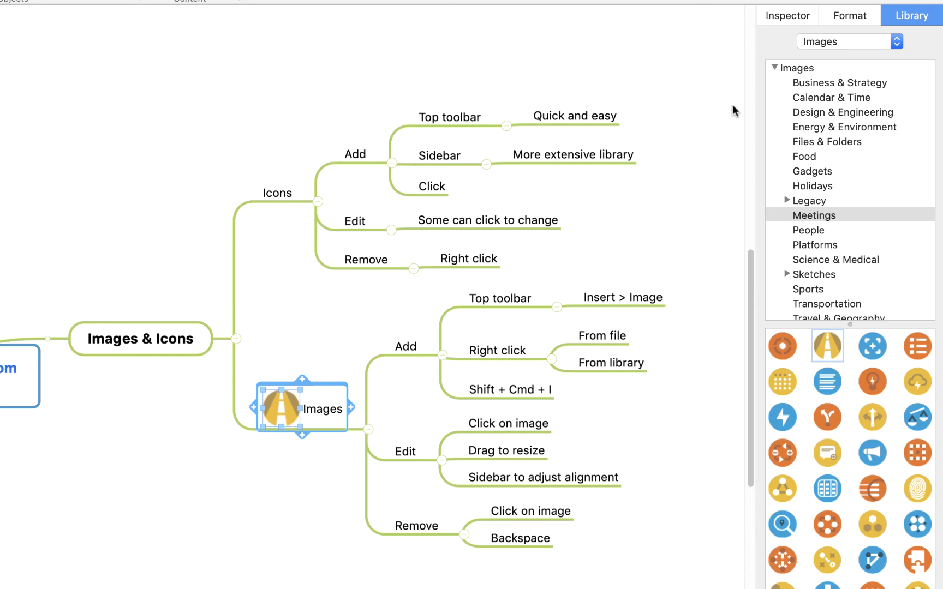
- Set the Images topic's image alignment to Bottom Center, then delete the road picture
{"action": "left_click", "coordinate": [838, 20]}
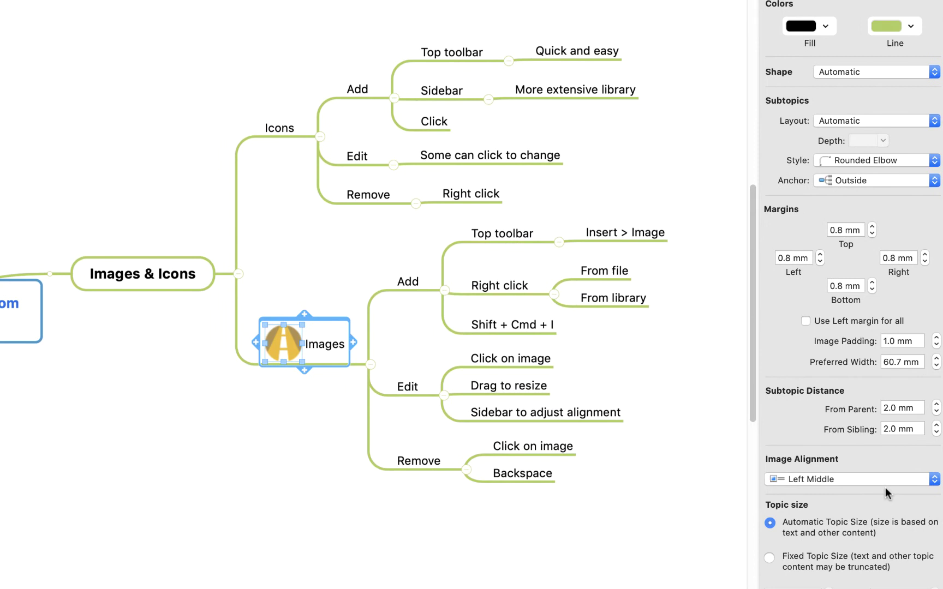
{"action": "left_click", "coordinate": [934, 479]}
{"action": "left_click", "coordinate": [934, 480]}
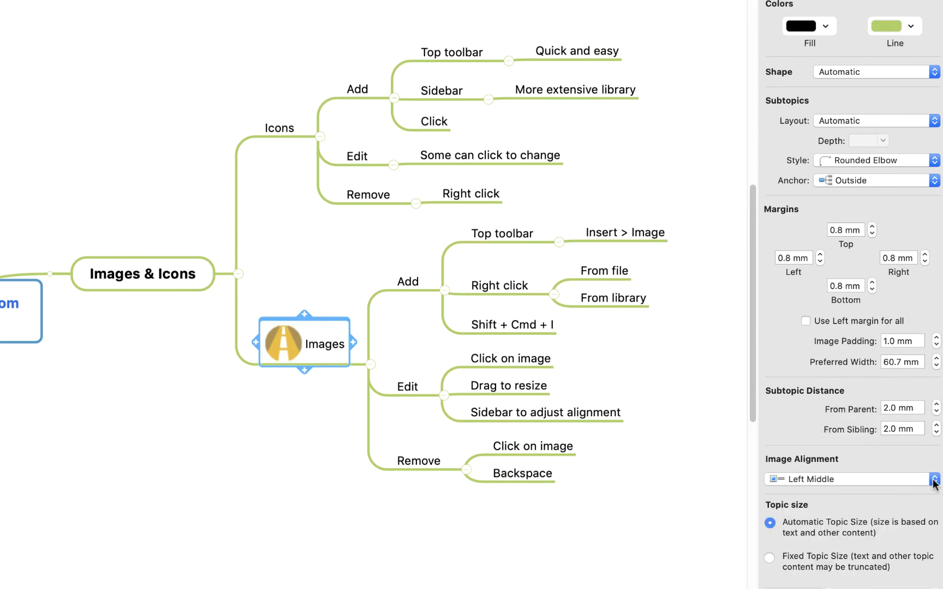
{"action": "left_click", "coordinate": [934, 480]}
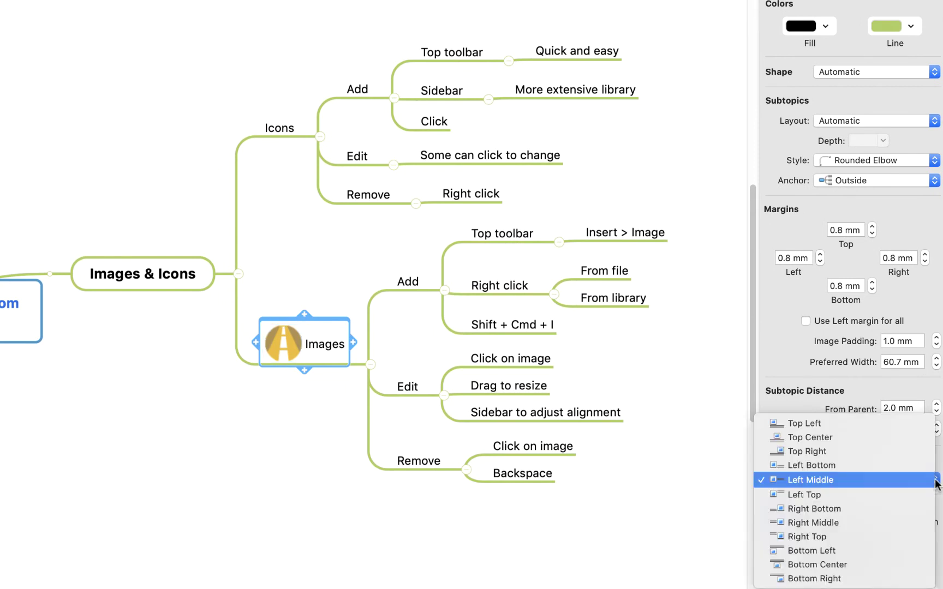
{"action": "left_click", "coordinate": [824, 565]}
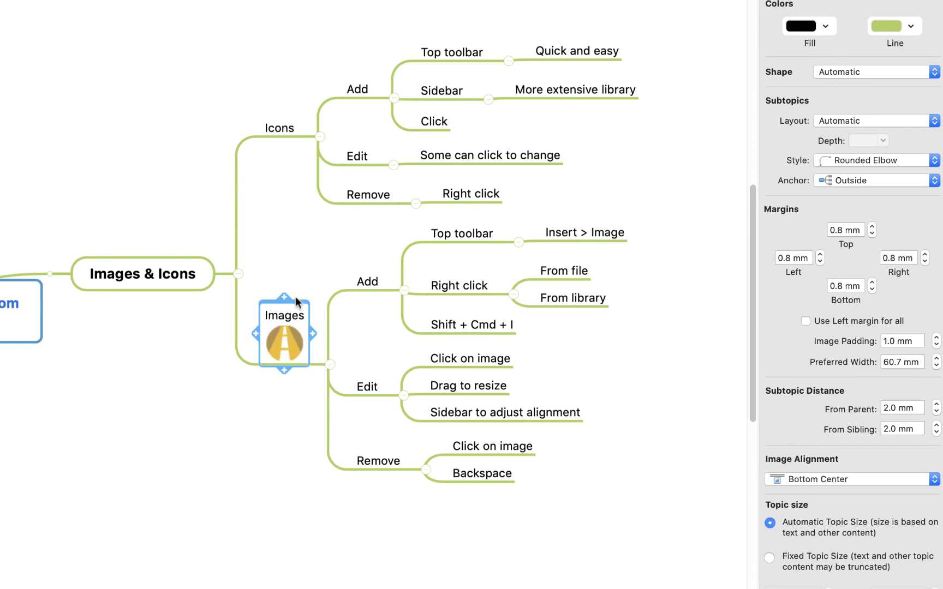
{"action": "left_click", "coordinate": [285, 344]}
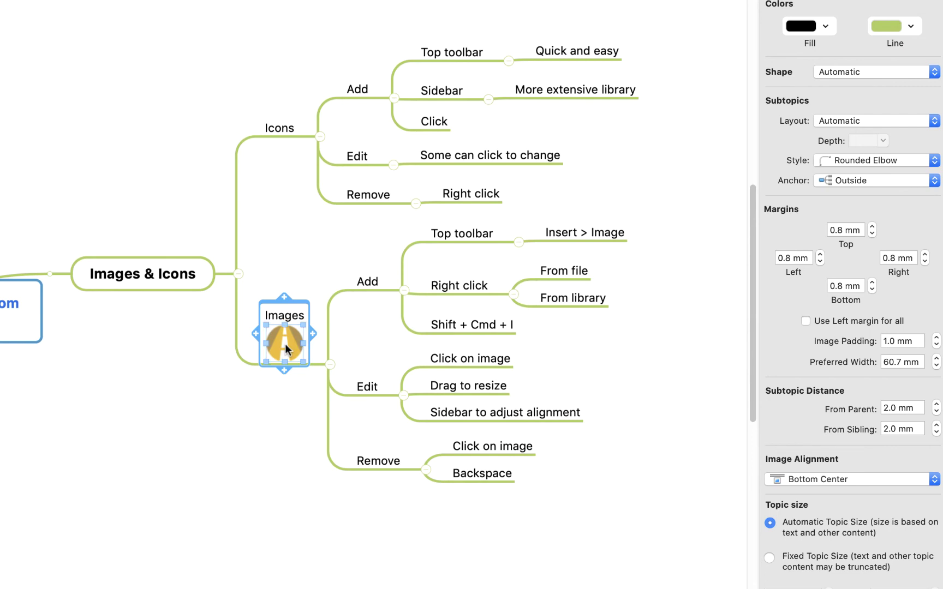
{"action": "key", "text": "BackSpace"}
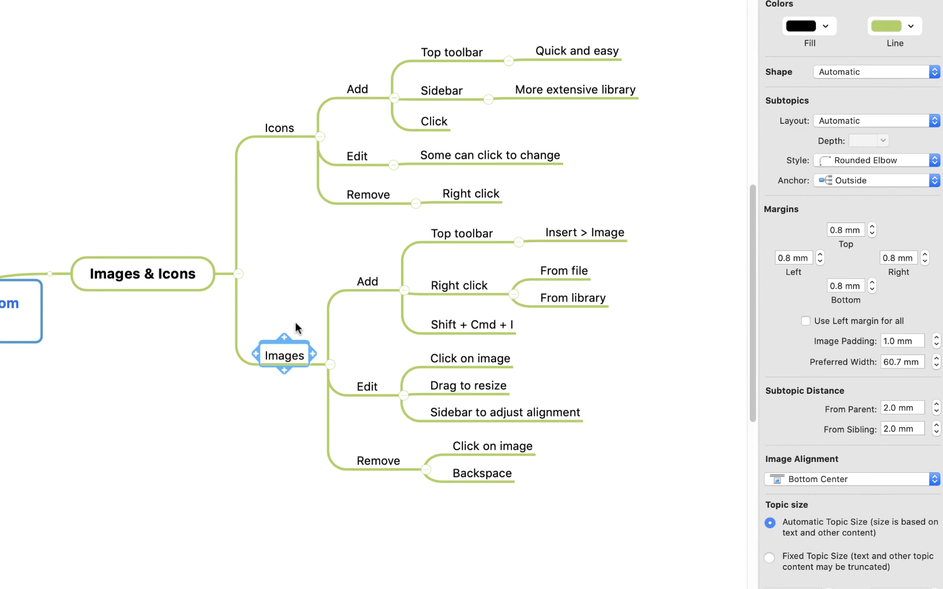
- Insert the dog JPEG from Pictures into the Images topic and drag it larger
{"action": "key", "text": "shift+super+i"}
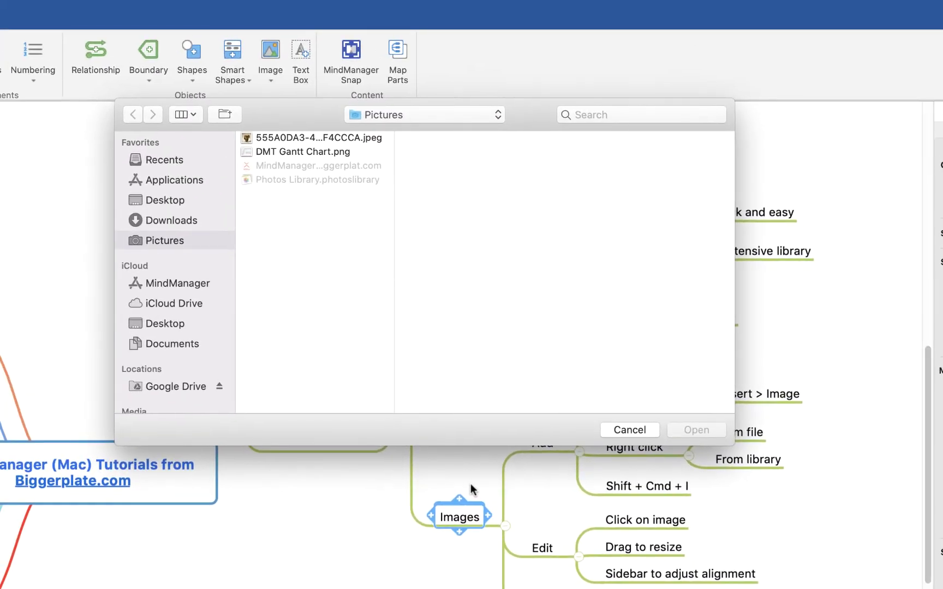
{"action": "left_click", "coordinate": [305, 137]}
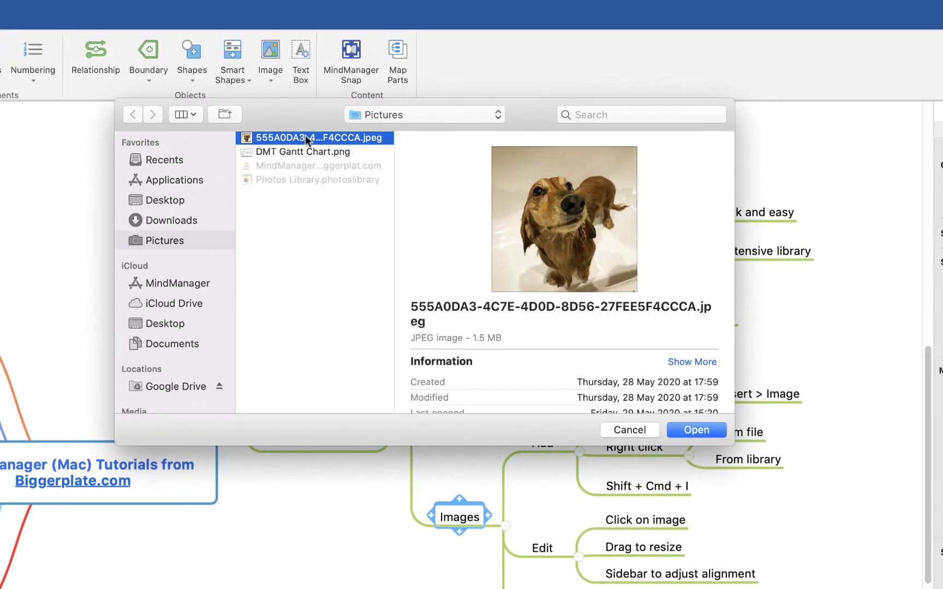
{"action": "left_click", "coordinate": [687, 431]}
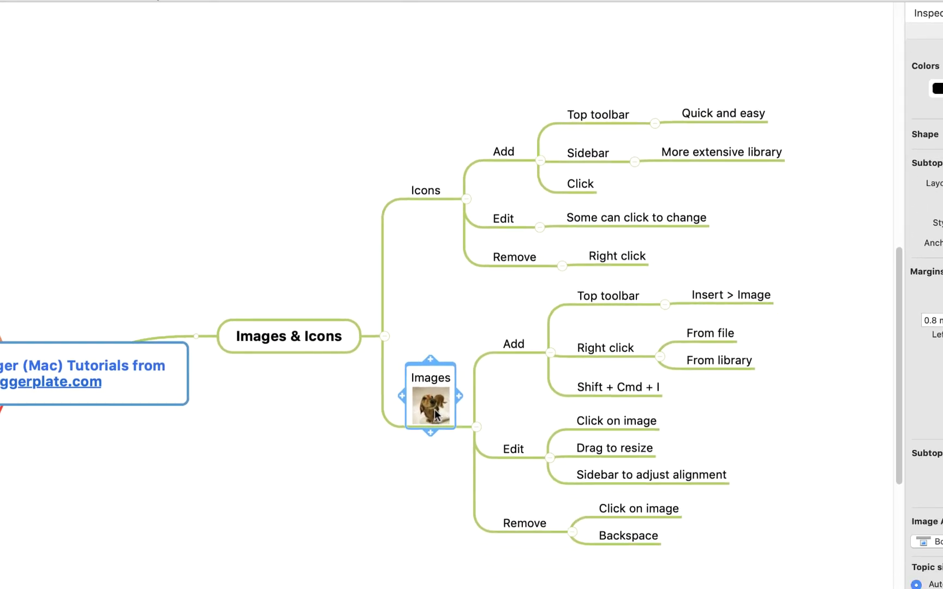
{"action": "left_click", "coordinate": [474, 518]}
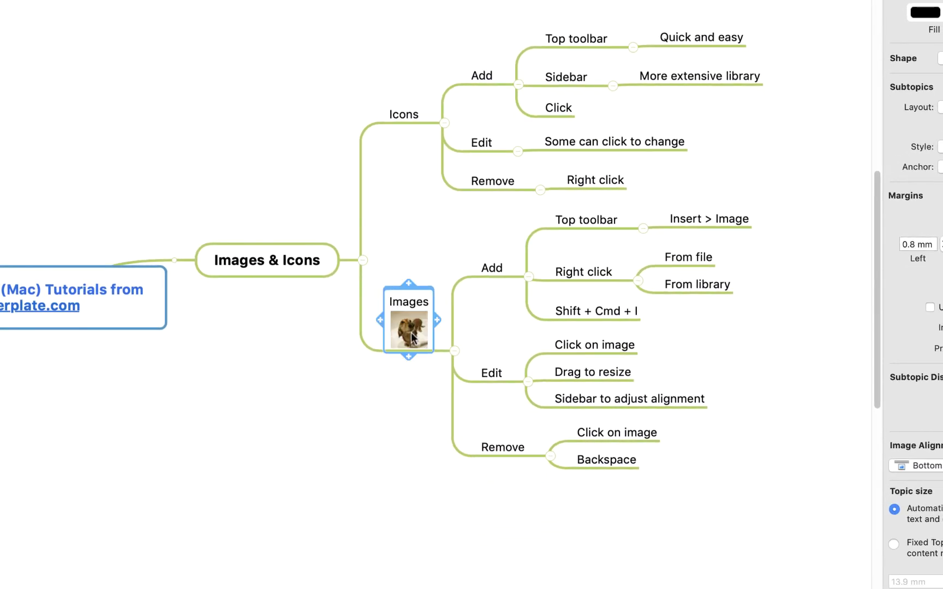
{"action": "left_click_drag", "start_coordinate": [429, 349], "coordinate": [469, 385]}
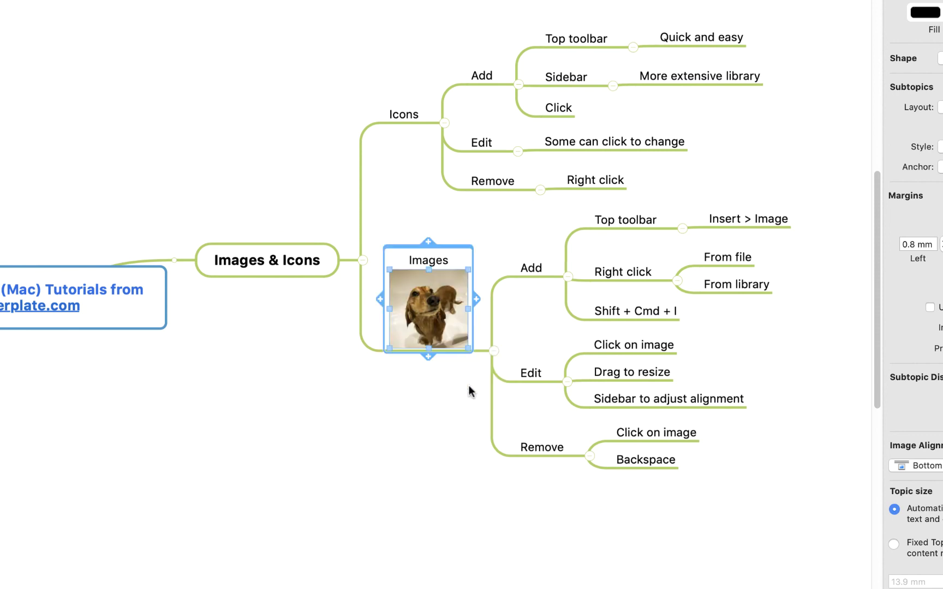